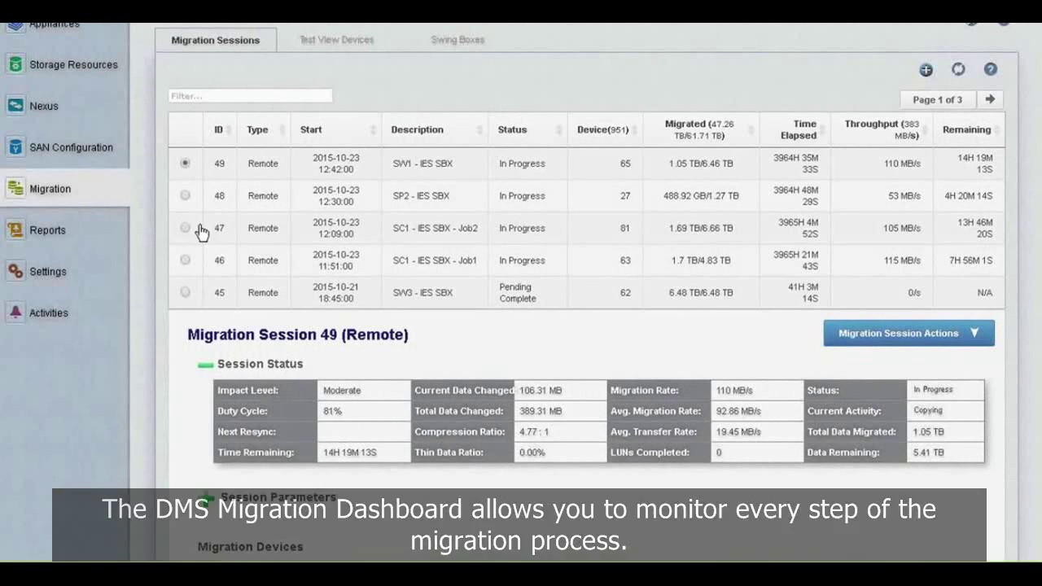
# Step: Review the status details of migration sessions 48, 47, 46 and 45 one after another
pyautogui.click(186, 196)
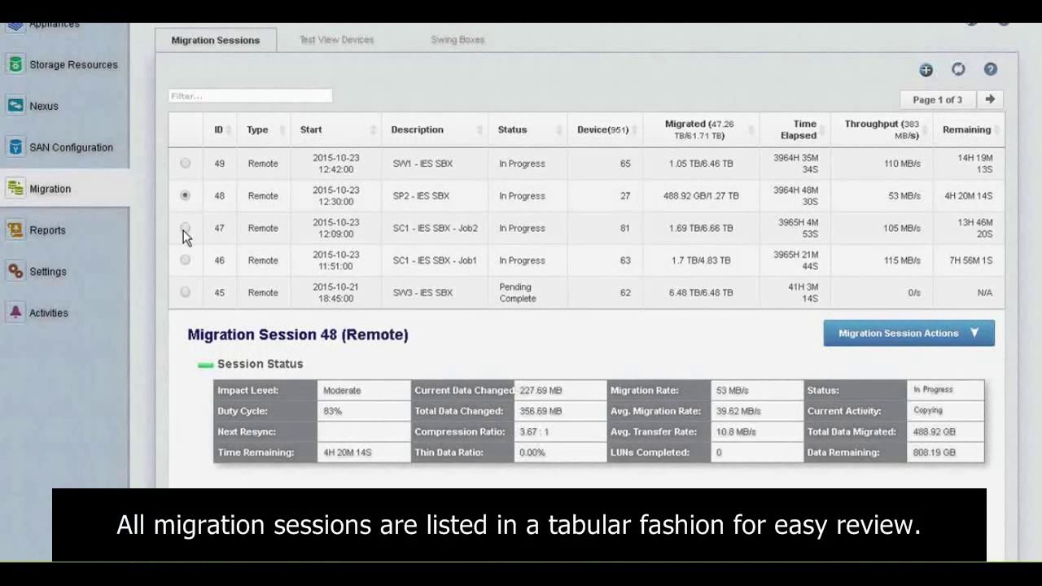
pyautogui.click(185, 228)
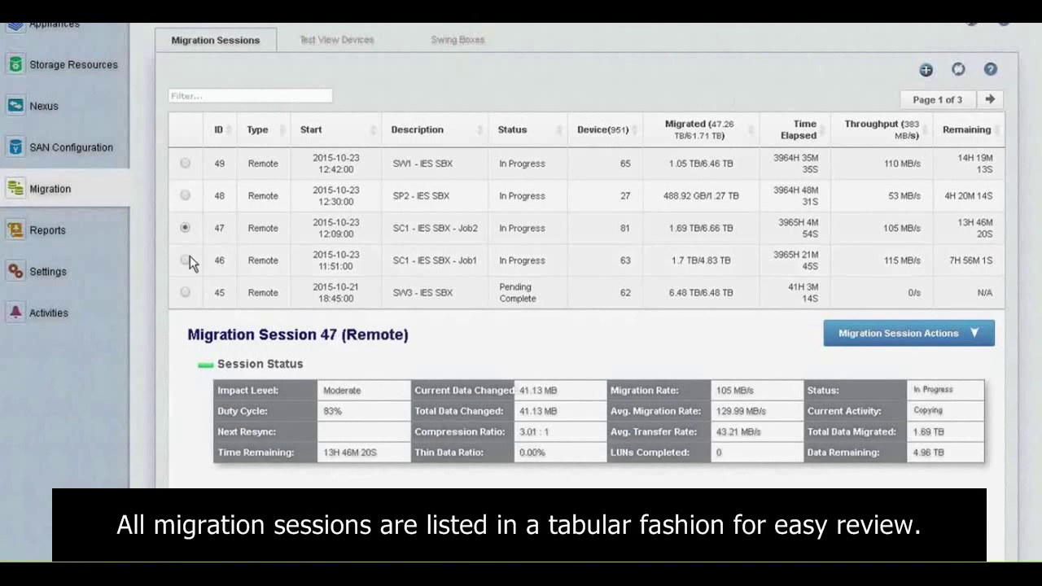
pyautogui.click(187, 260)
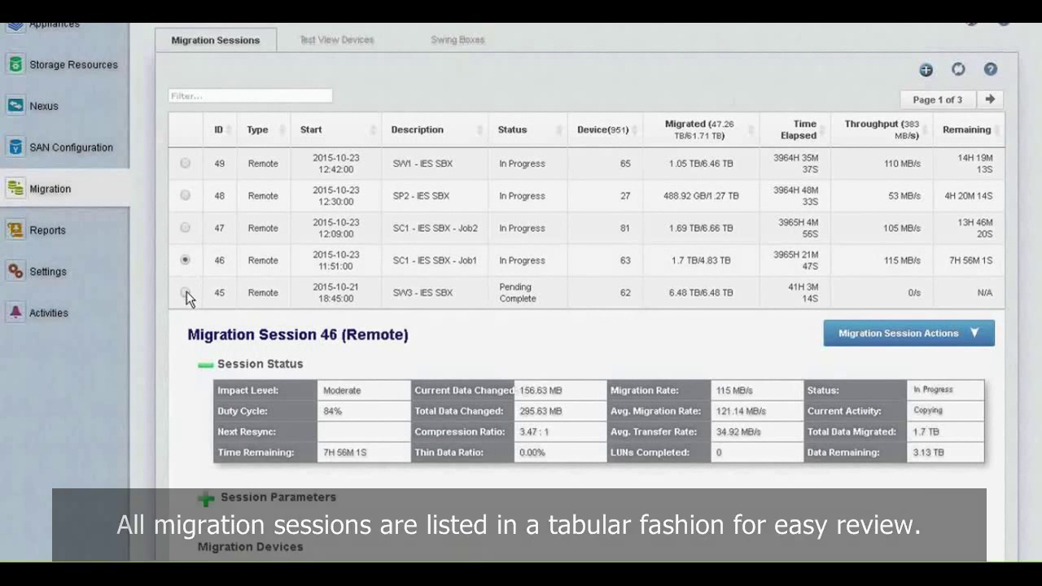
pyautogui.click(187, 292)
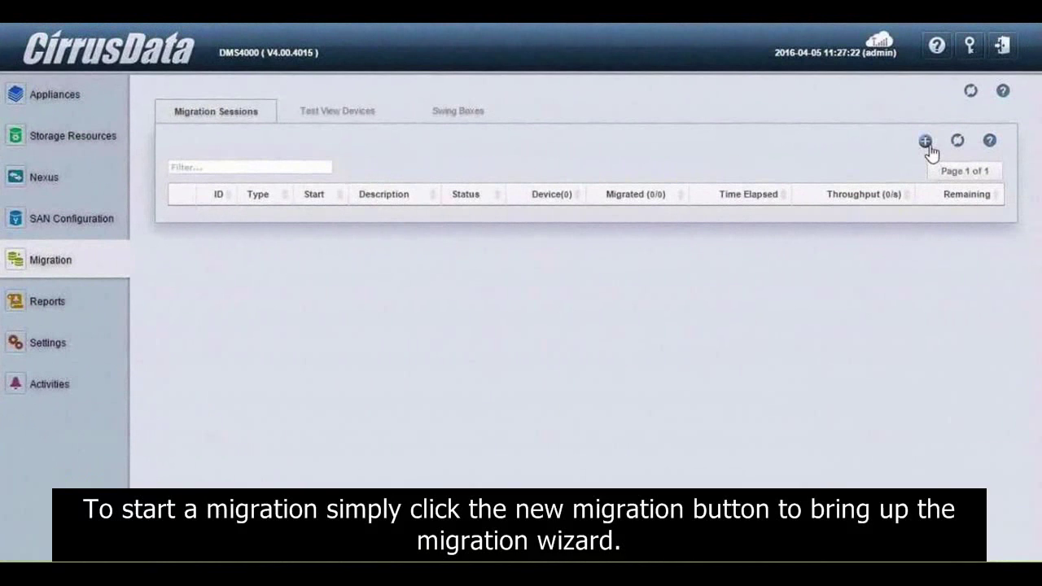
# Step: Start a new migration session and choose all four LUNs of host ESXi-12 as its source devices
pyautogui.click(925, 143)
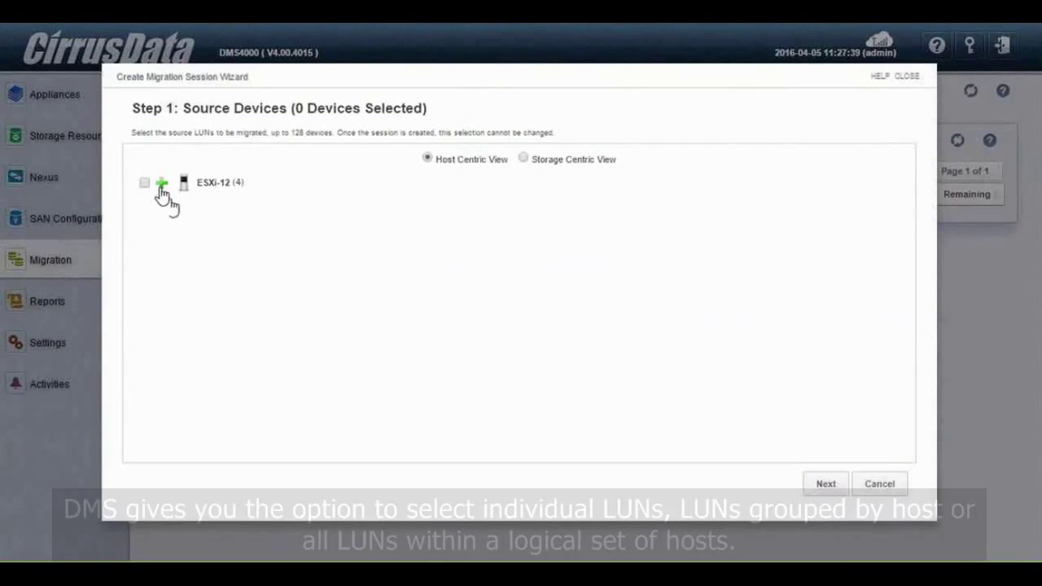
pyautogui.click(162, 184)
pyautogui.click(228, 254)
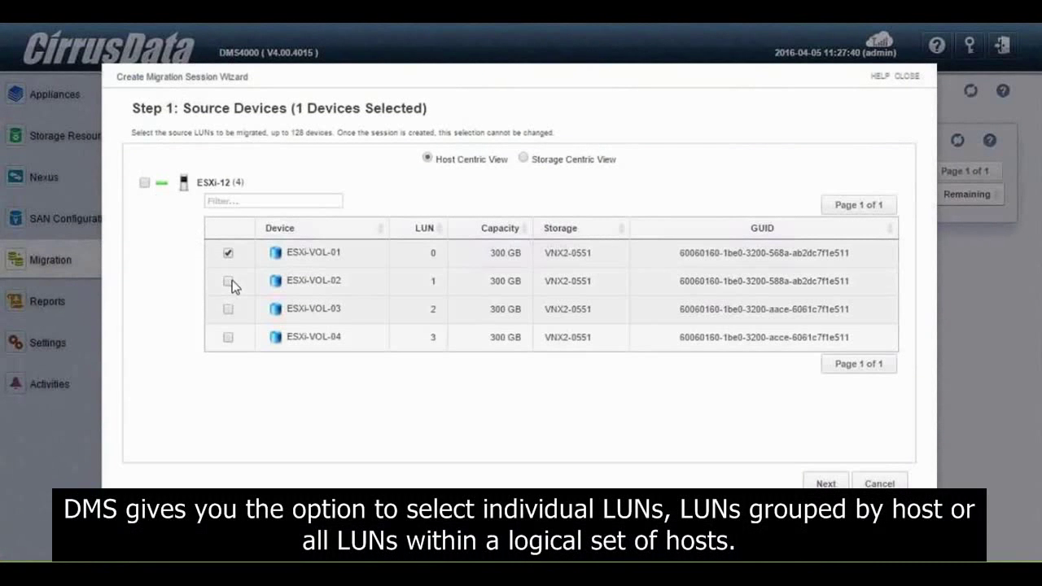
pyautogui.click(144, 182)
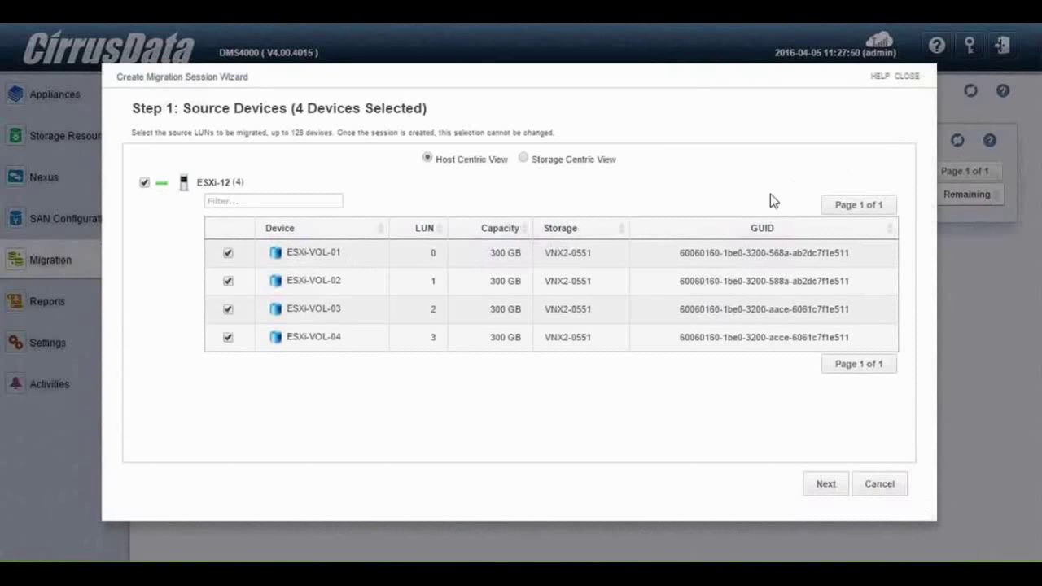
pyautogui.click(827, 487)
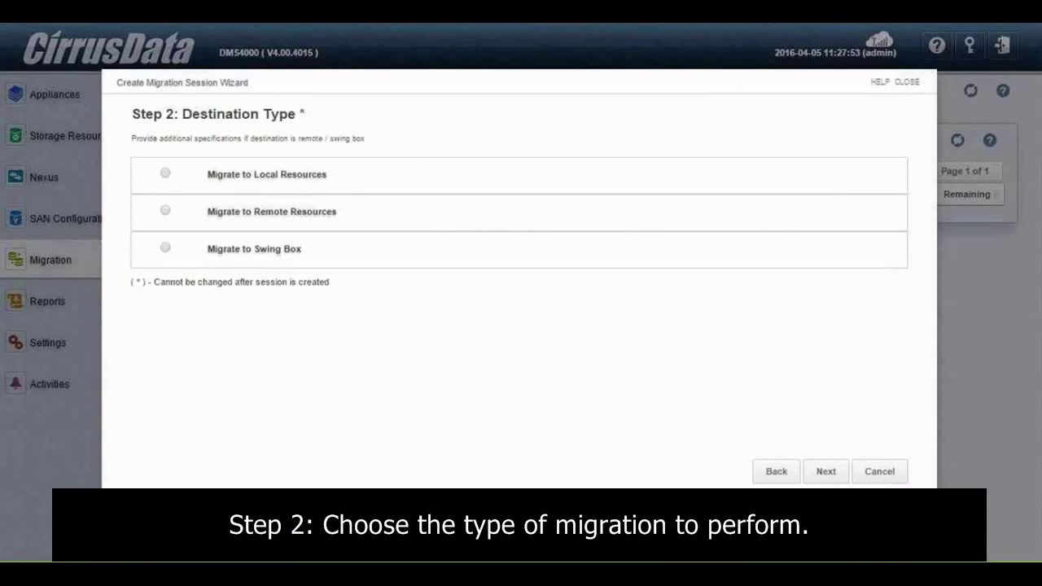
pyautogui.click(165, 174)
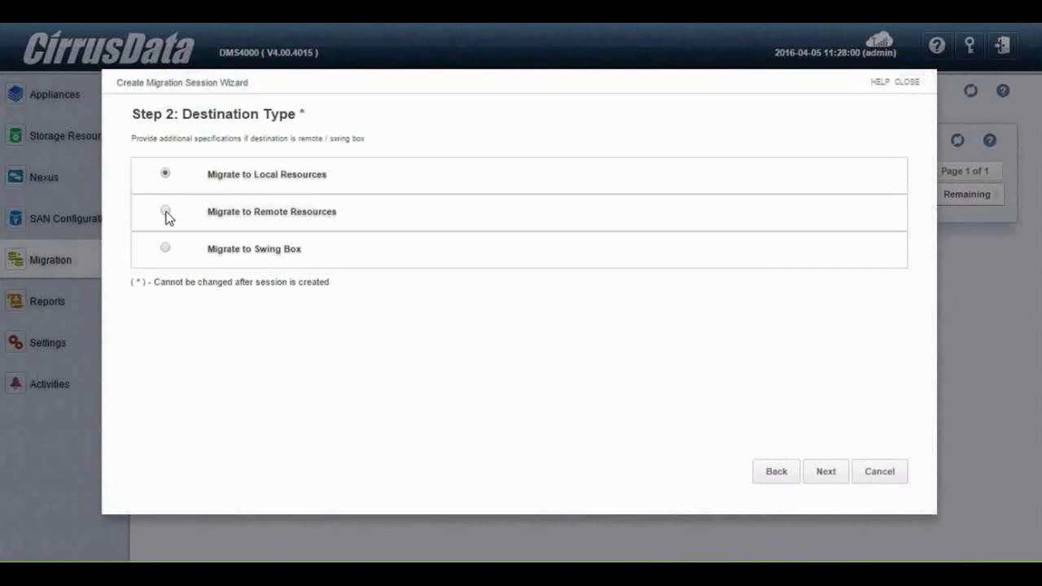
pyautogui.click(166, 211)
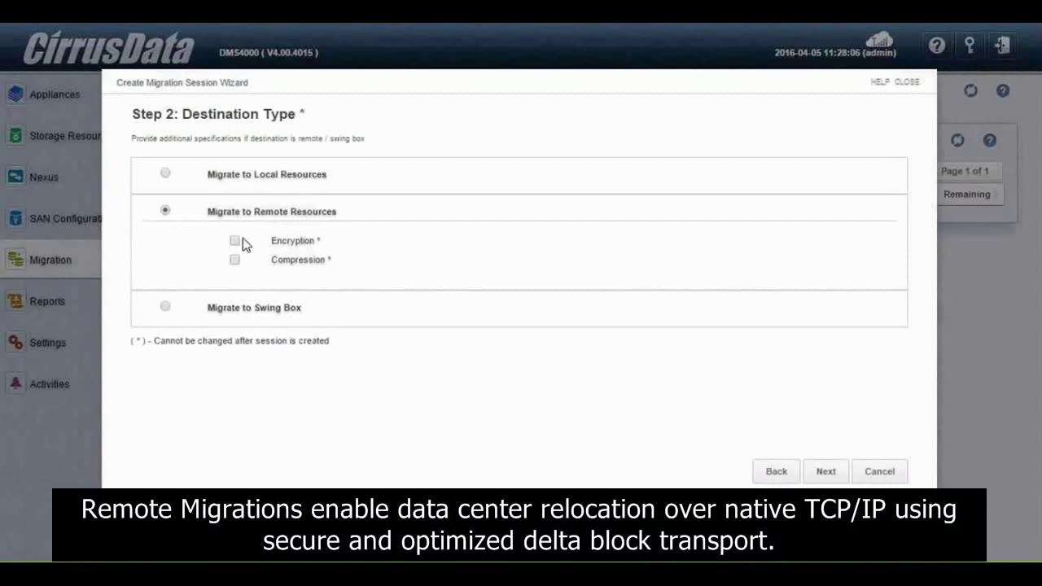
pyautogui.click(236, 242)
pyautogui.click(235, 261)
# Step: Set the destination type to Migrate to Local Resources and proceed to the destination devices
pyautogui.click(166, 176)
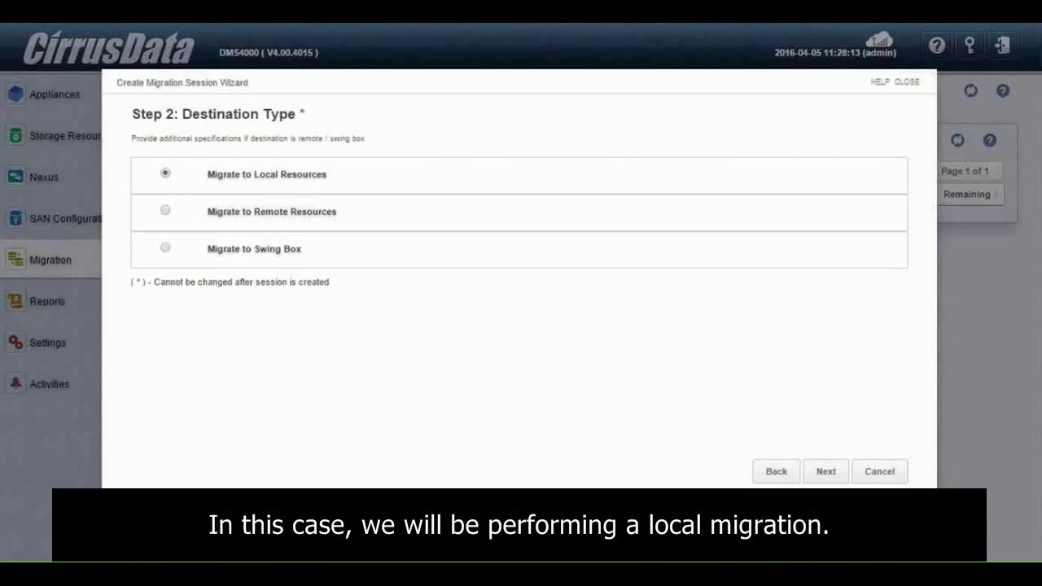
pyautogui.click(834, 474)
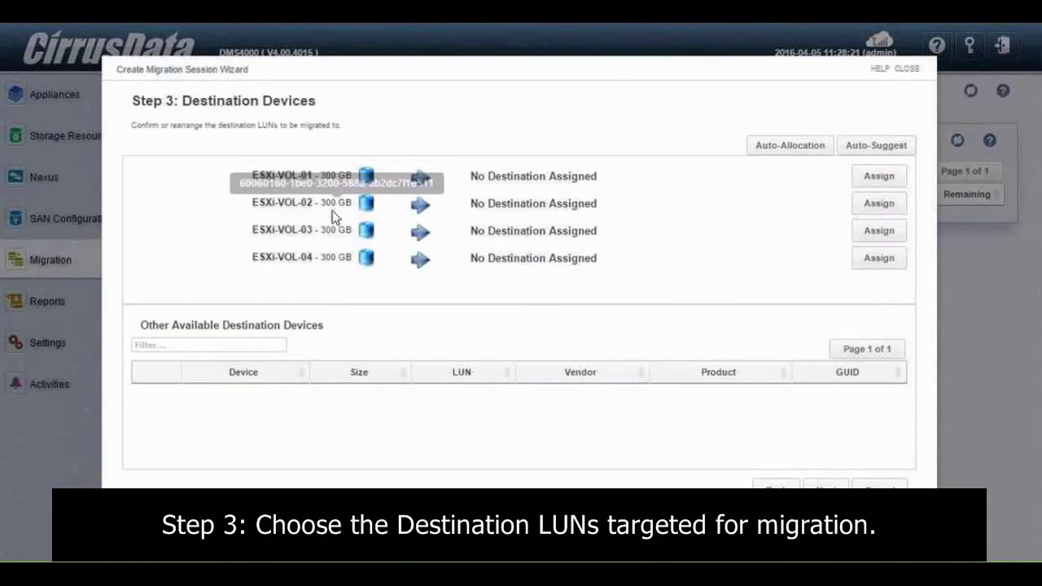
# Step: Begin auto-allocation with the EMC Unity plugin and connect to the array at 192.168.2.160 with the username admin and the account password
pyautogui.moveTo(328, 235)
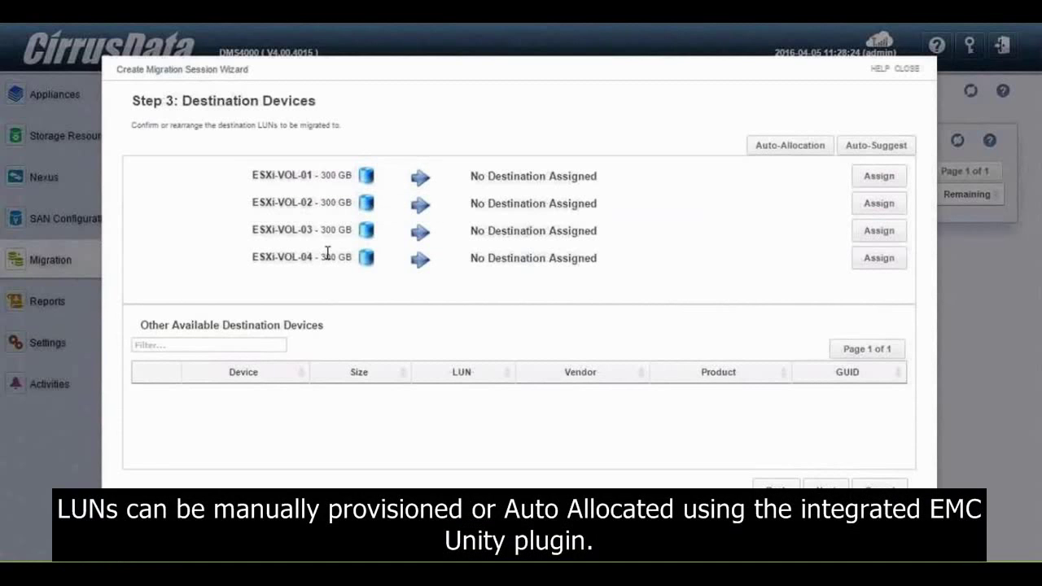
pyautogui.moveTo(326, 254)
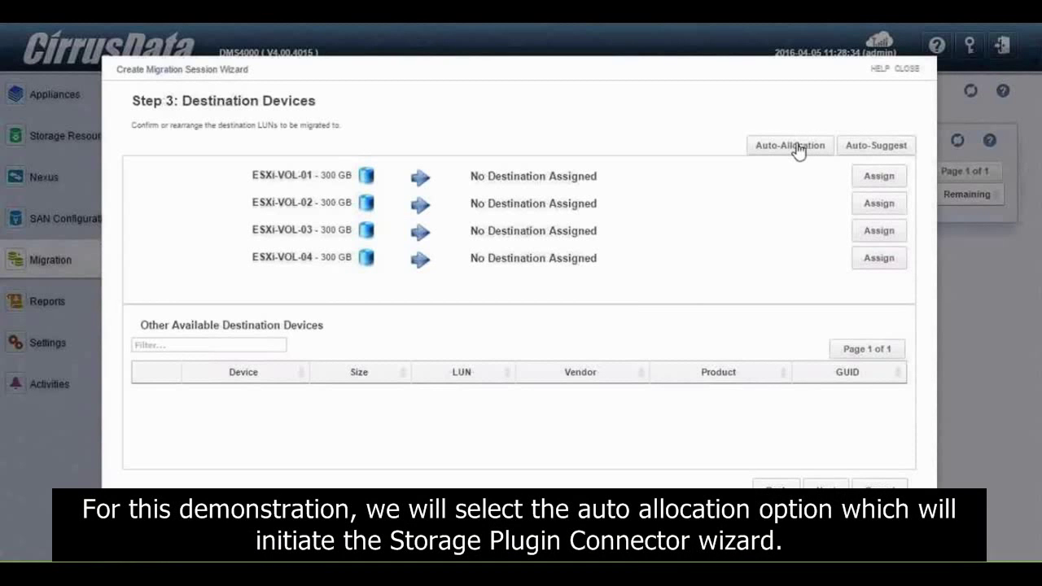
pyautogui.click(798, 148)
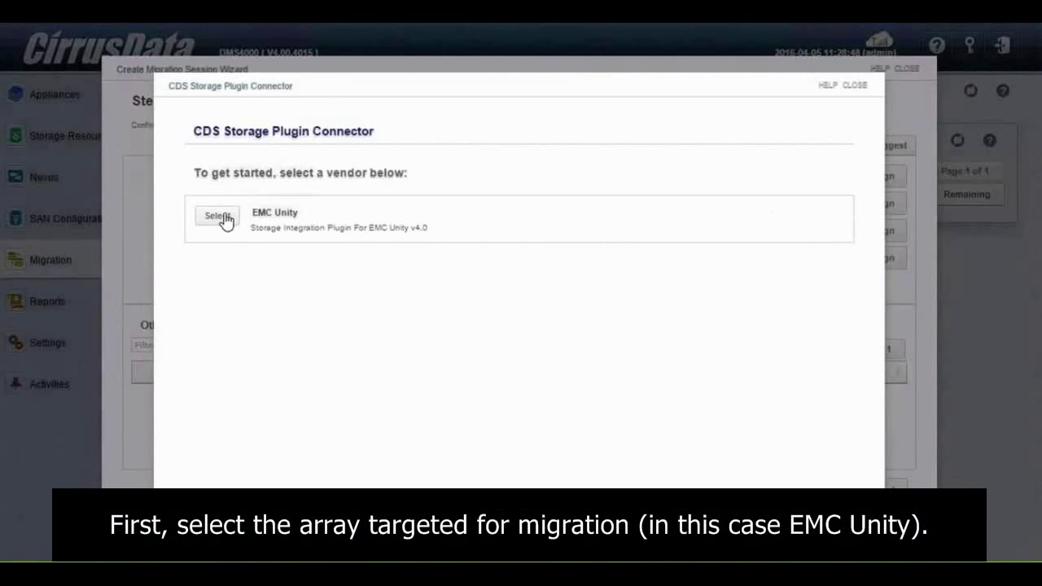
pyautogui.click(217, 216)
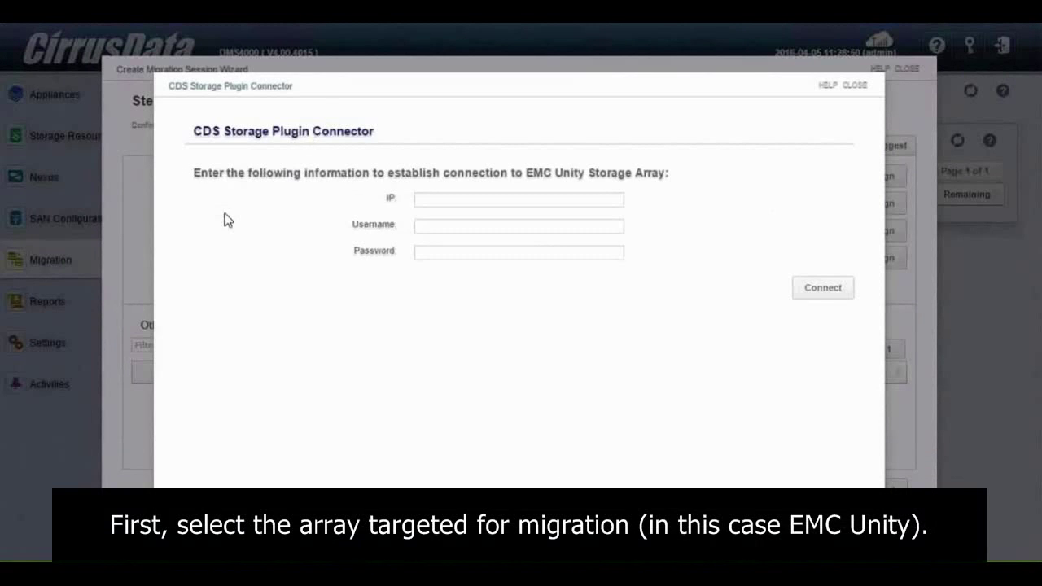
pyautogui.click(449, 203)
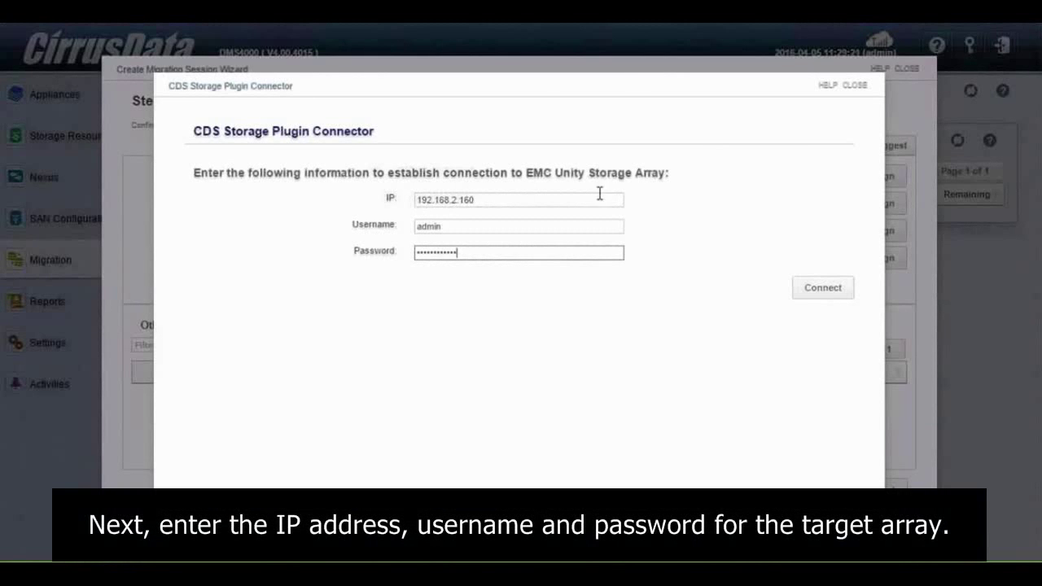
pyautogui.click(816, 290)
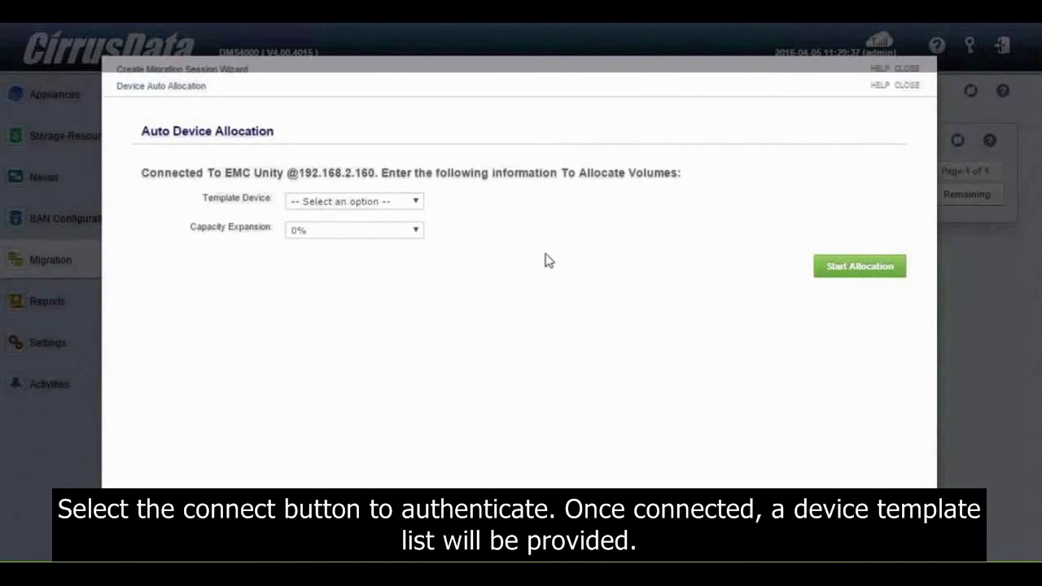
# Step: Allocate the destination LUNs from the DMS-Performance template with 100% capacity expansion, and proceed to the session parameters
pyautogui.click(416, 201)
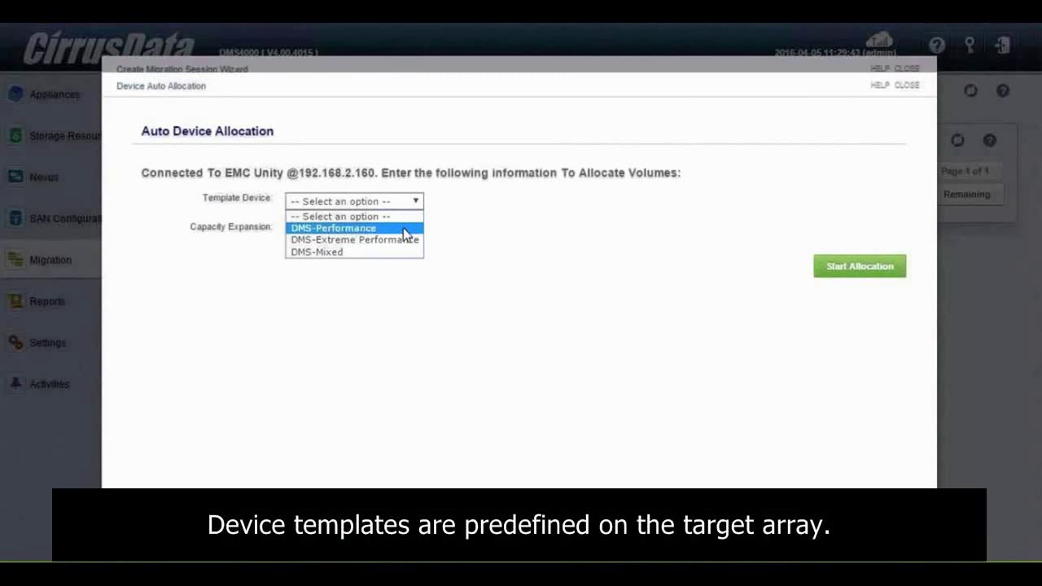
pyautogui.click(404, 229)
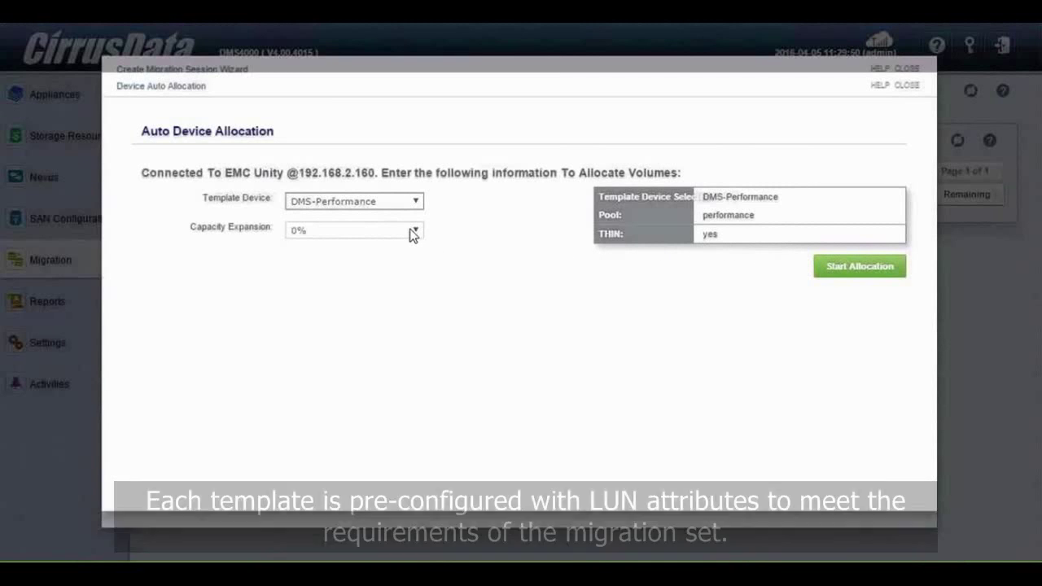
pyautogui.click(414, 233)
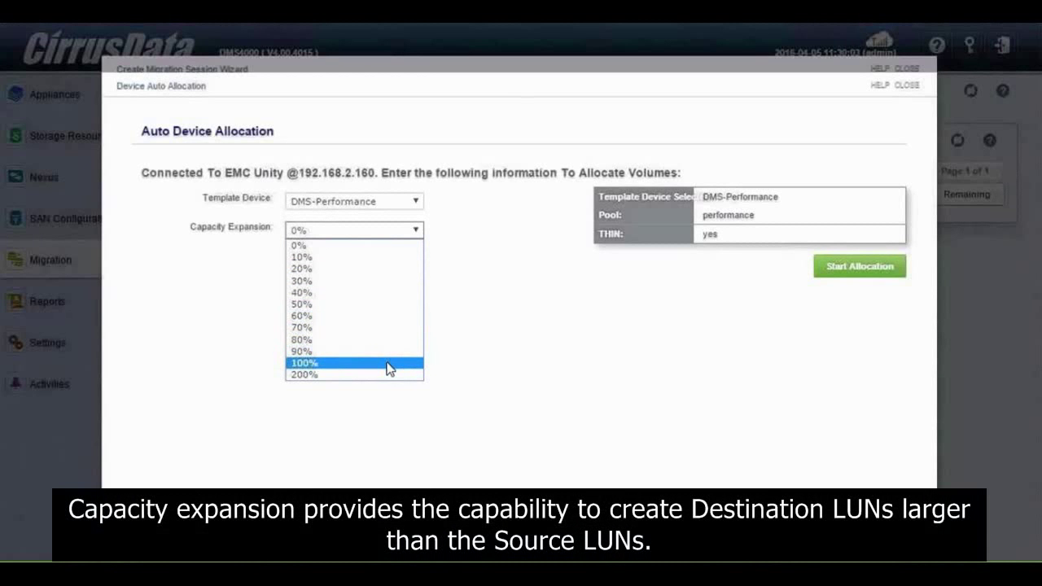
pyautogui.click(389, 369)
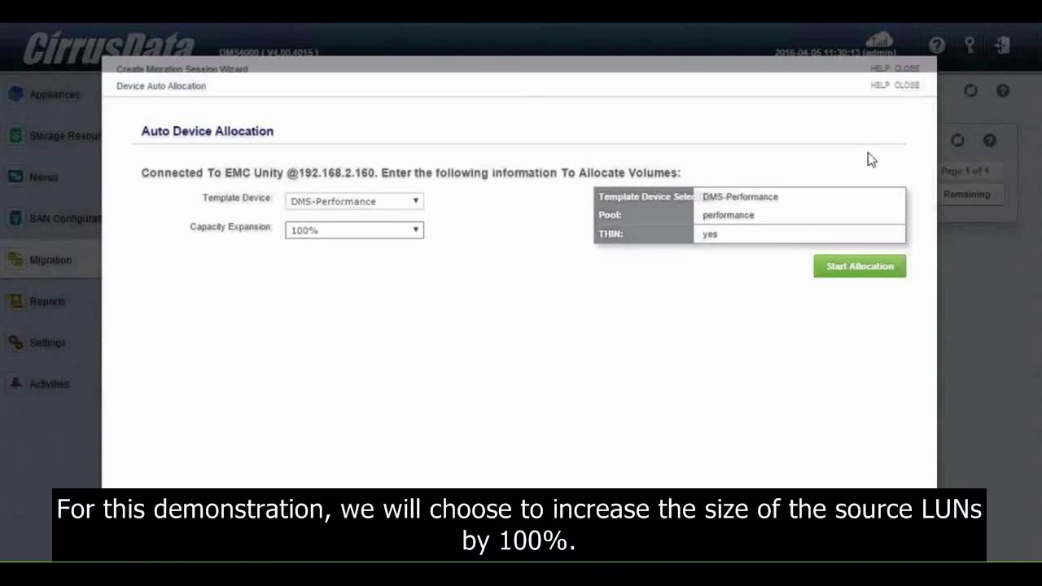
pyautogui.click(862, 267)
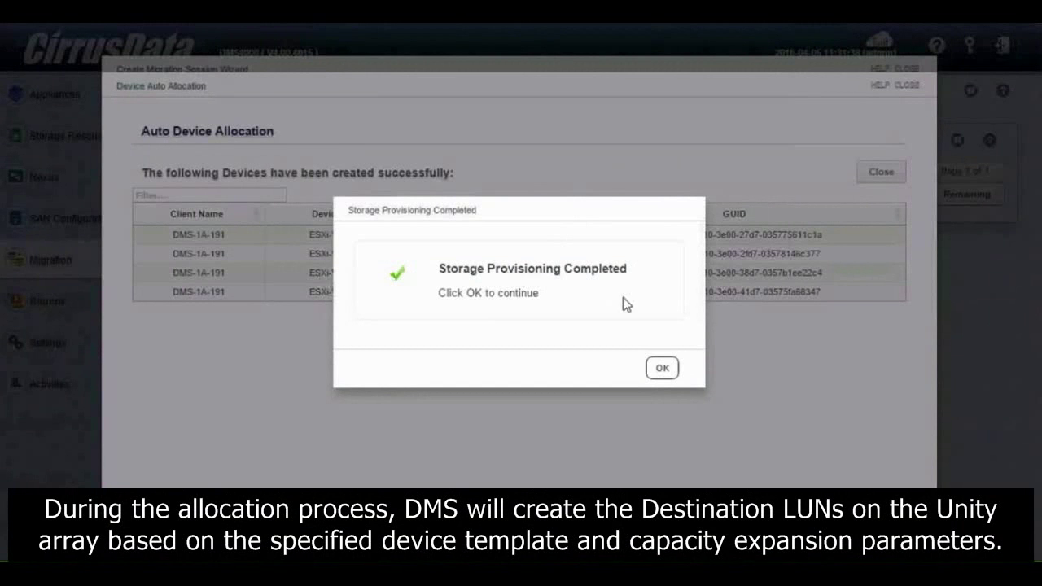
pyautogui.click(662, 369)
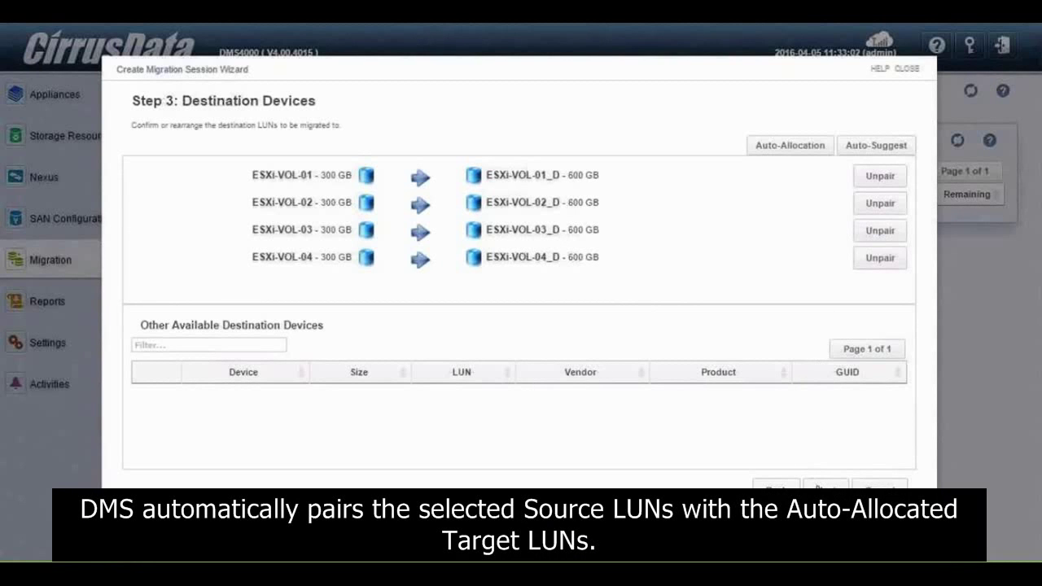
pyautogui.click(822, 487)
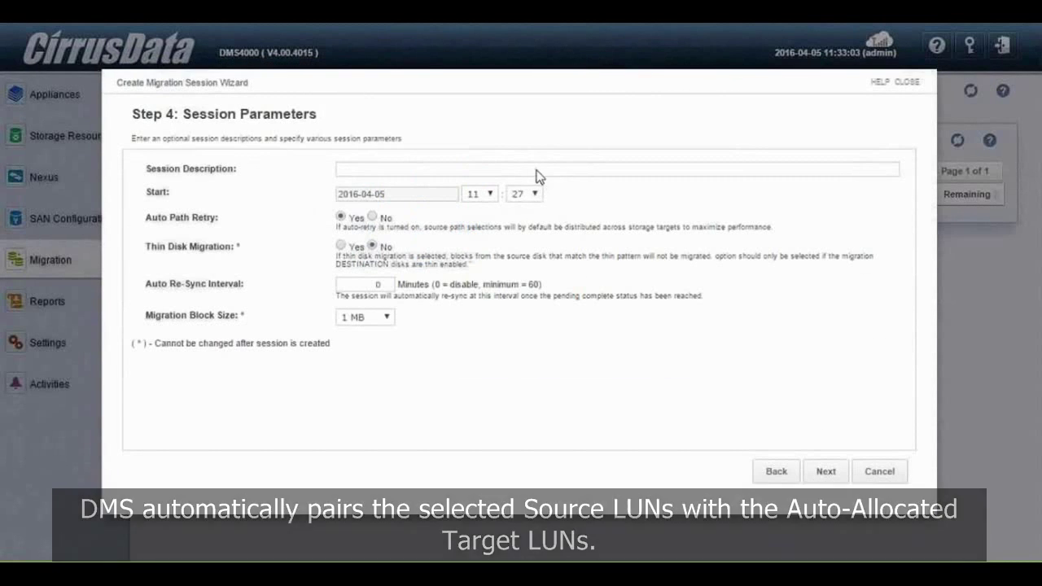
# Step: Describe the session as MyFirstMigration, with start date 2016-04-05 and thin disk migration enabled
pyautogui.click(537, 169)
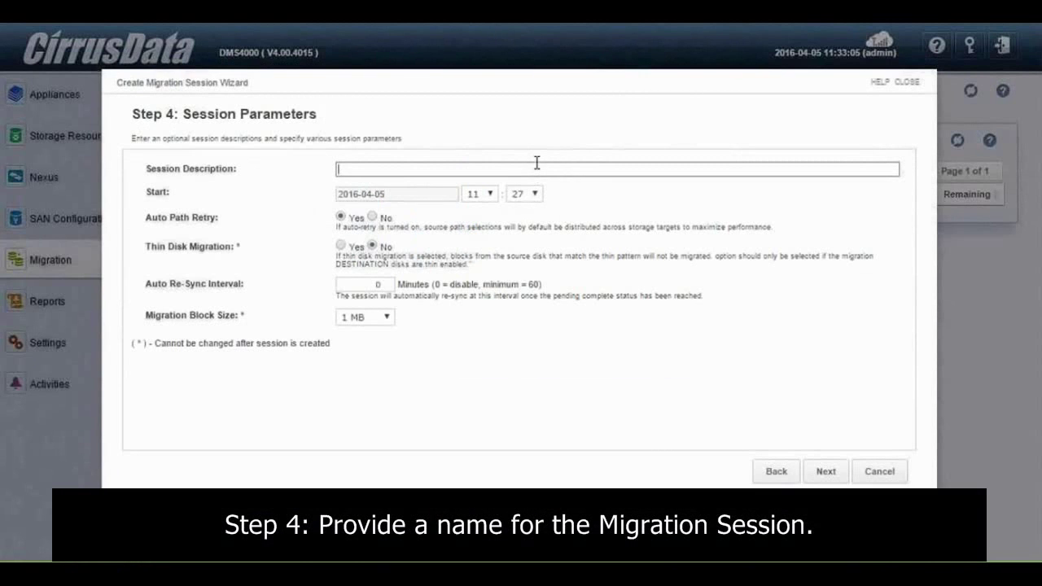
pyautogui.write('MyFirstMigration')
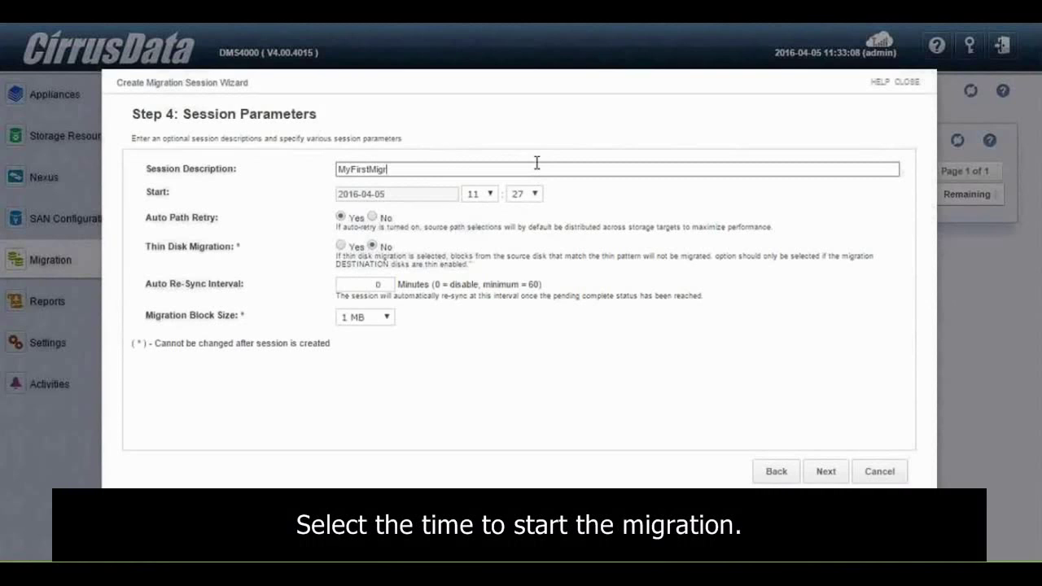
pyautogui.click(417, 200)
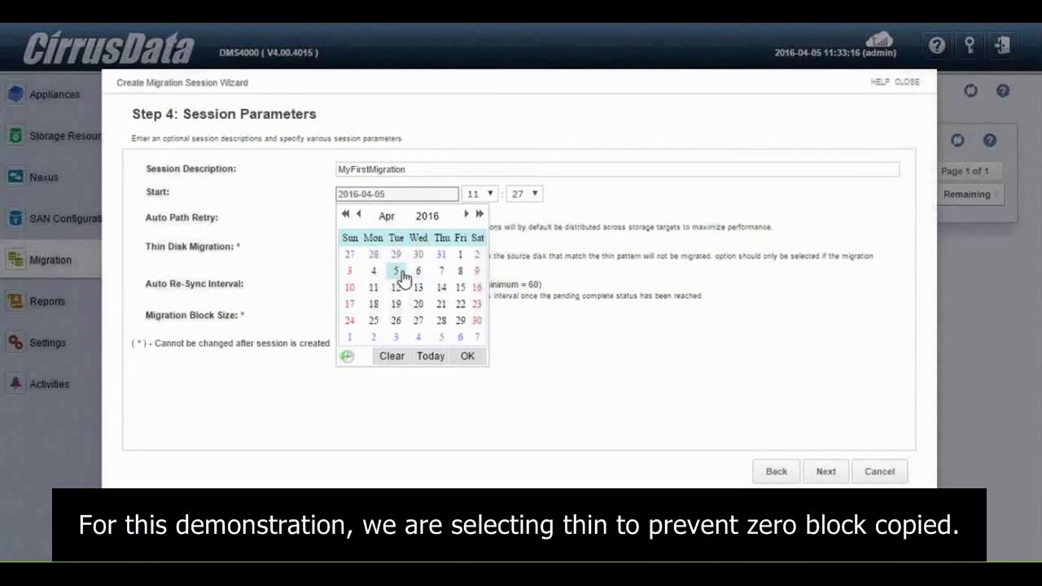
pyautogui.click(401, 273)
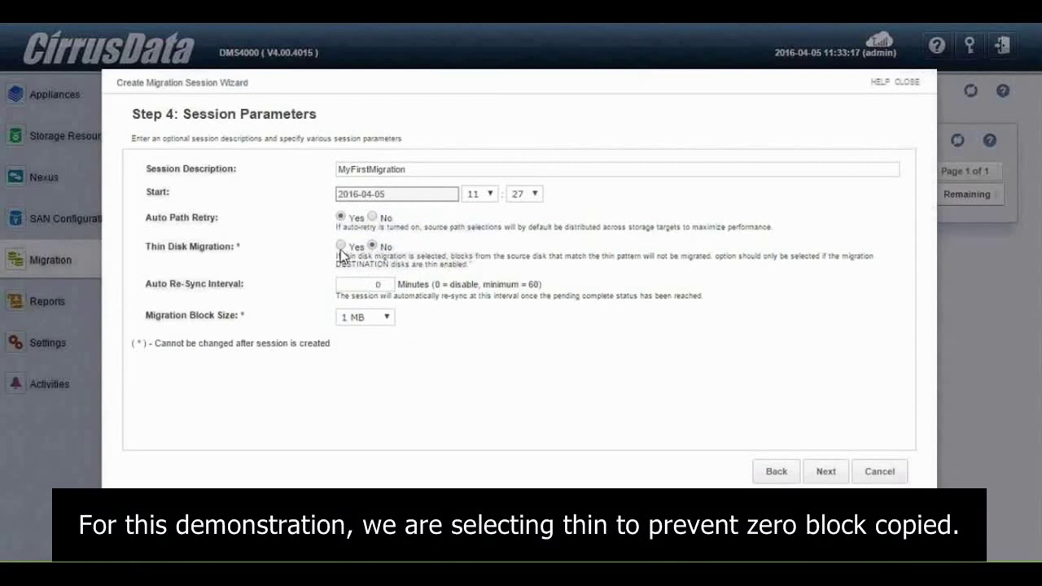
pyautogui.click(340, 246)
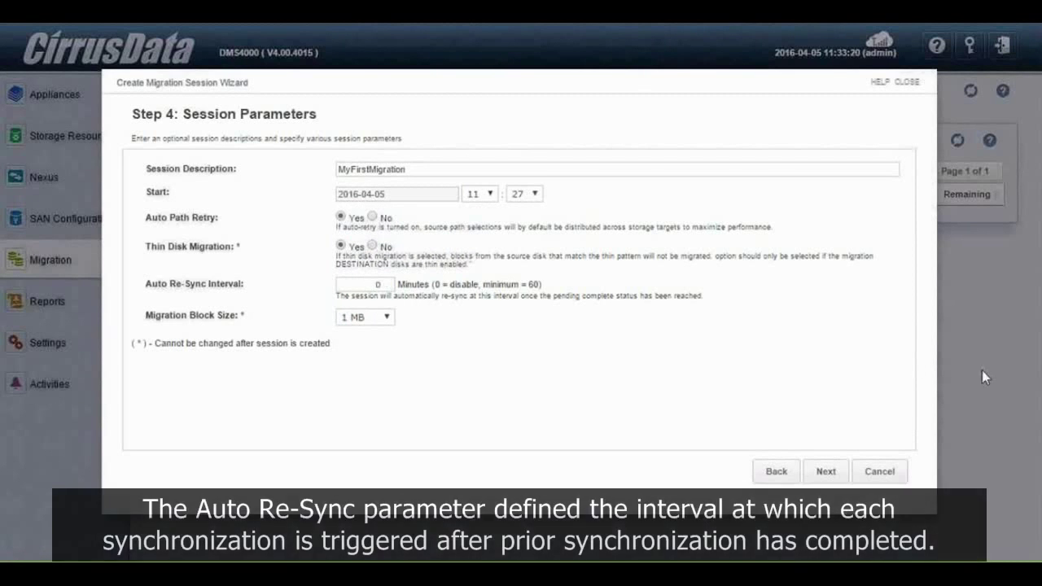
# Step: Set the auto re-sync interval to 60 minutes and the migration block size to 1 MB, and proceed to the migration schedule
pyautogui.click(380, 284)
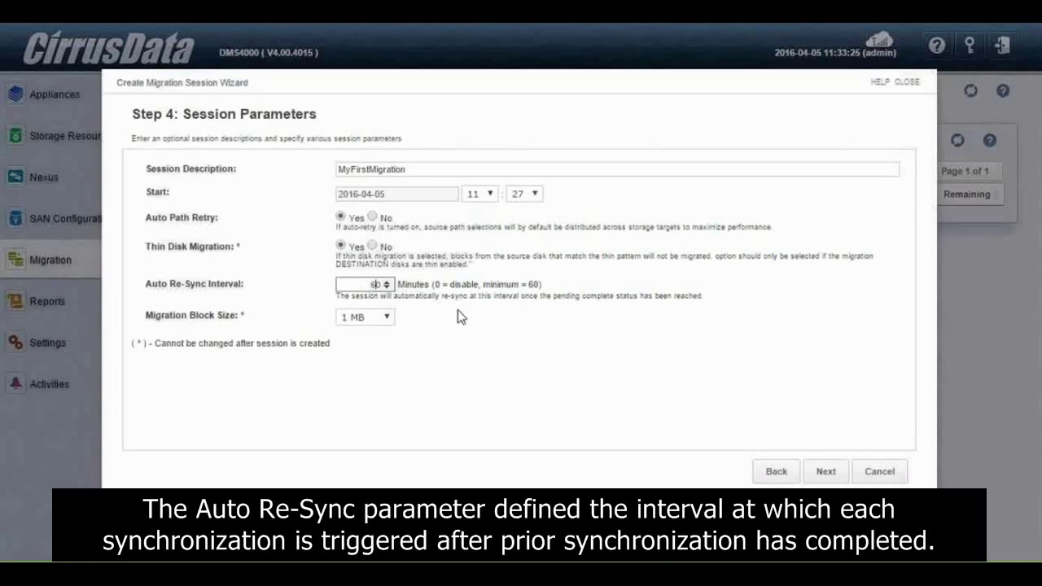
pyautogui.click(387, 287)
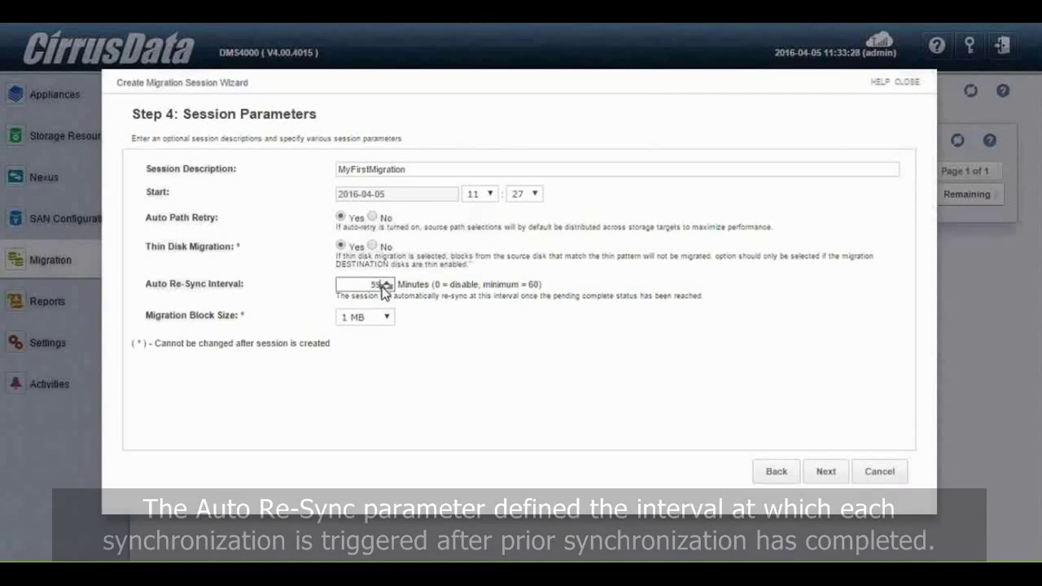
pyautogui.click(387, 282)
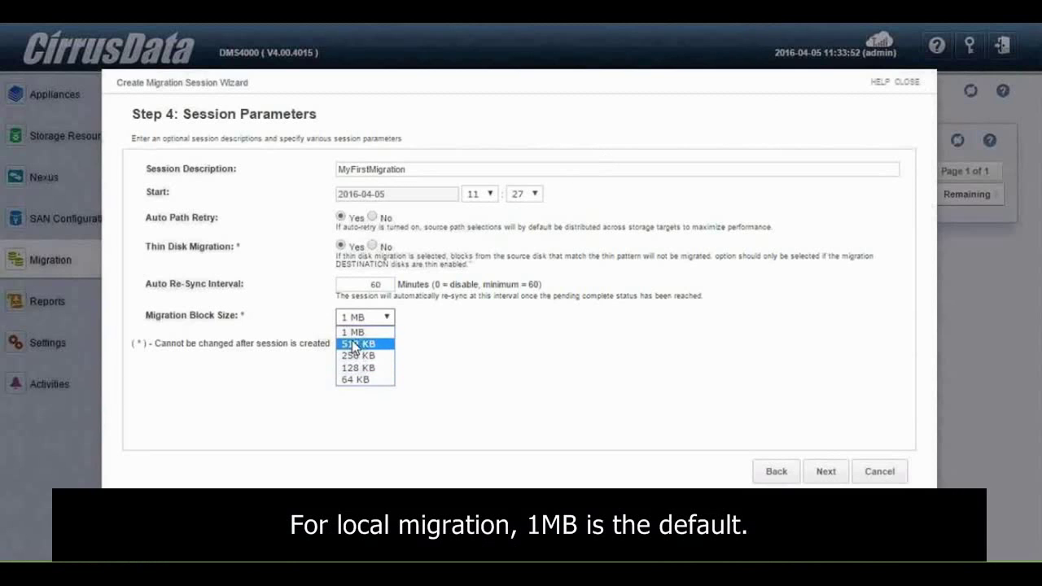
pyautogui.click(356, 334)
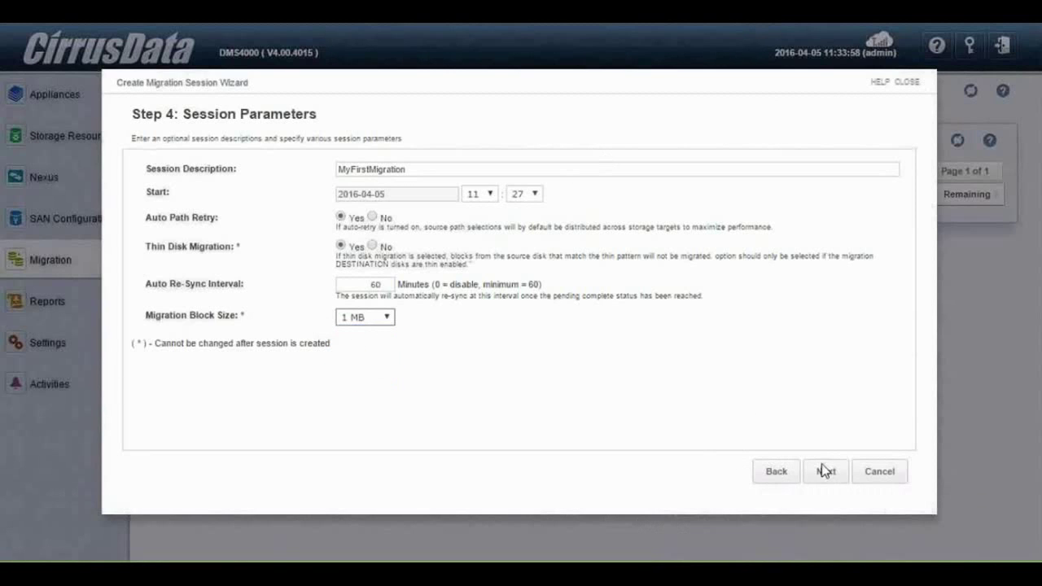
pyautogui.click(827, 472)
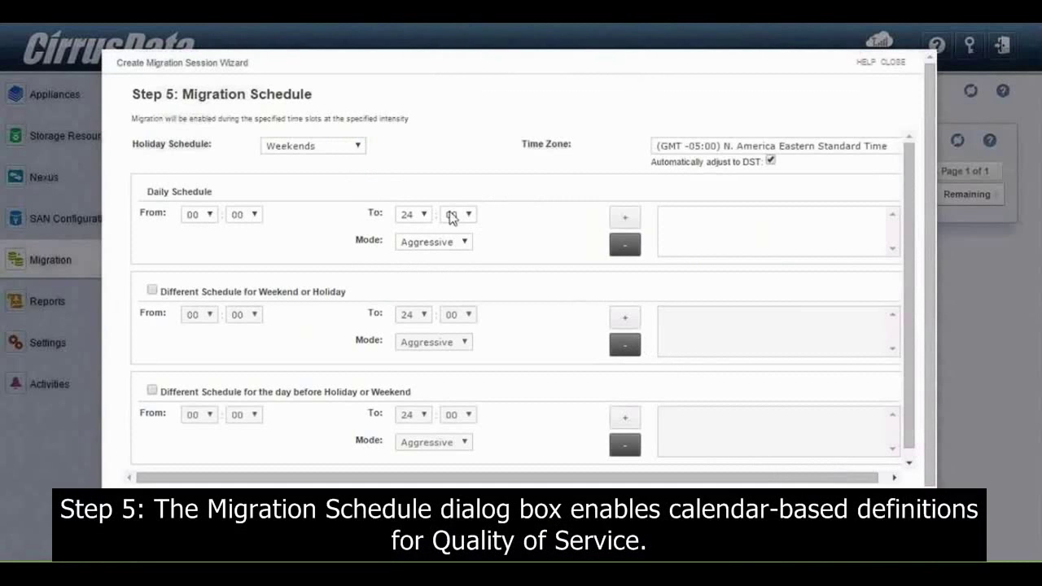
# Step: Set the holiday schedule to Hard Work Week, add a 06:00–18:00 daily slot in Minimal mode, and proceed to the license transaction
pyautogui.click(358, 148)
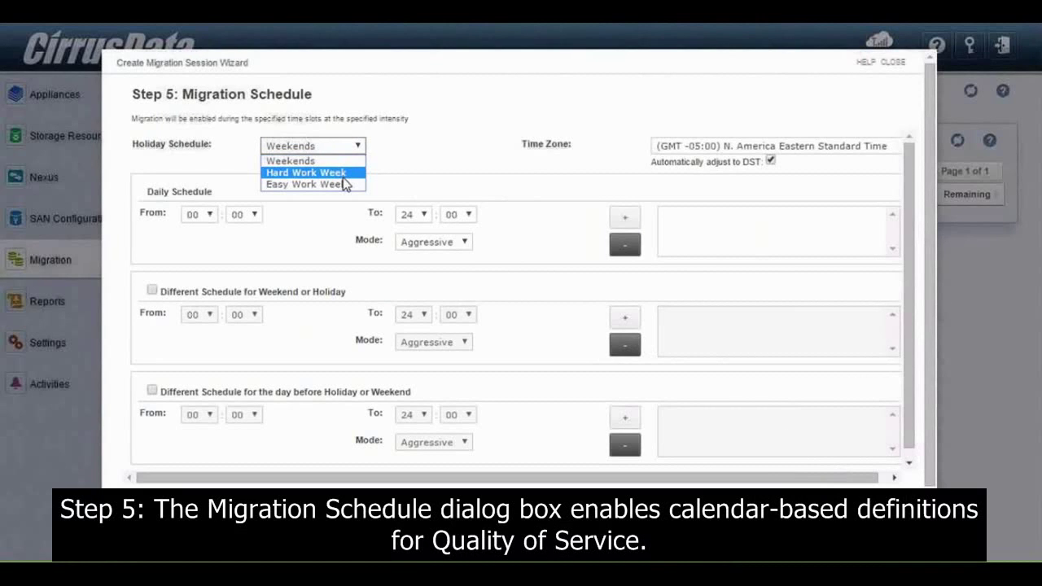
pyautogui.click(343, 176)
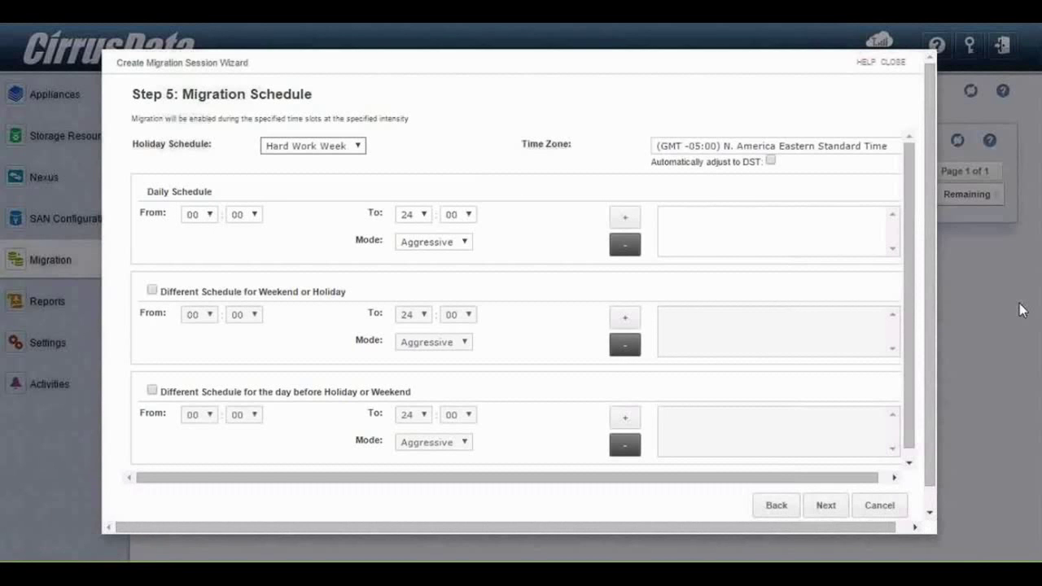
pyautogui.click(413, 214)
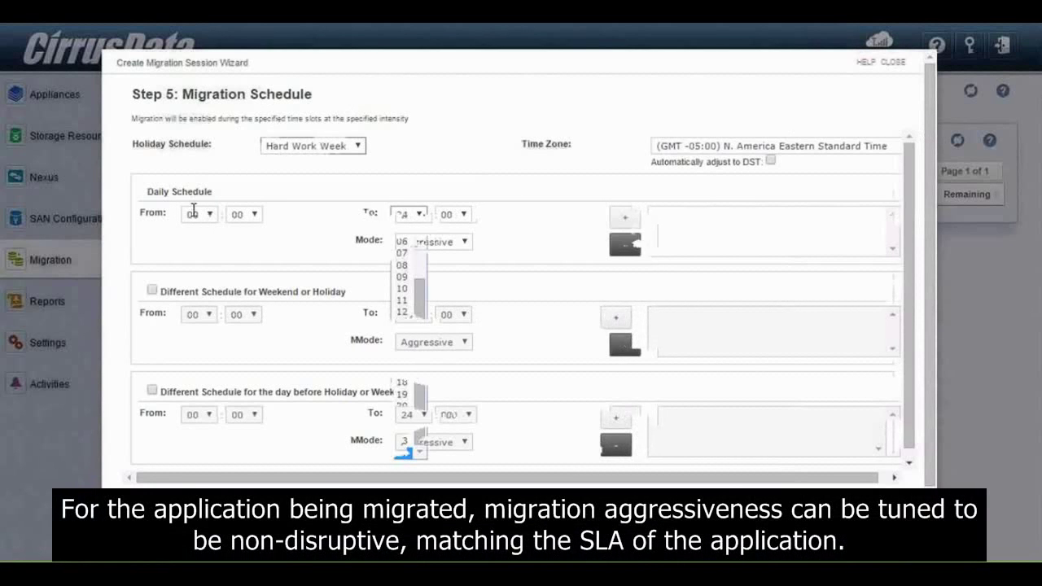
pyautogui.click(402, 383)
pyautogui.click(459, 242)
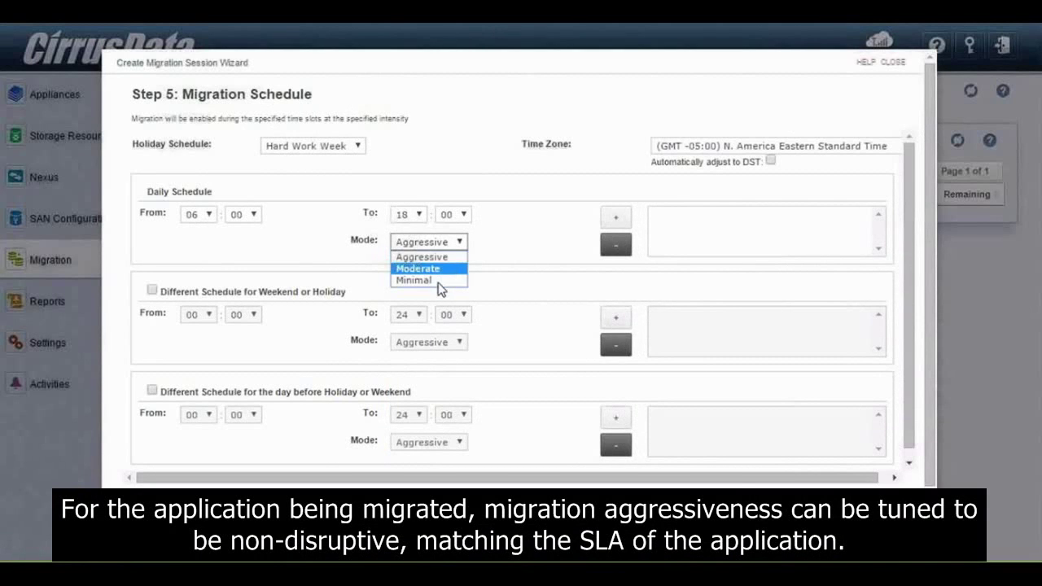
pyautogui.click(440, 280)
pyautogui.click(616, 225)
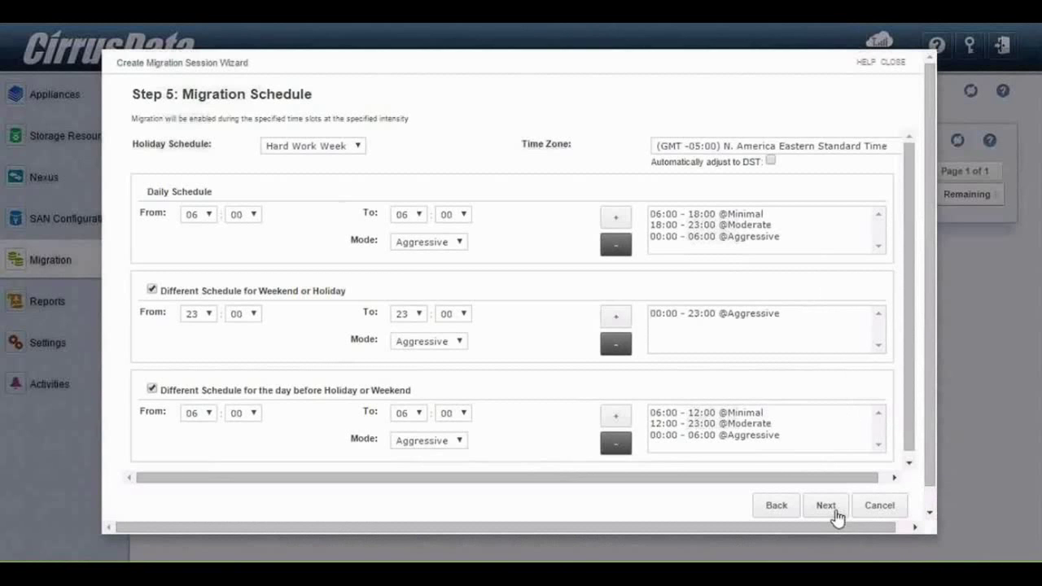
pyautogui.click(825, 505)
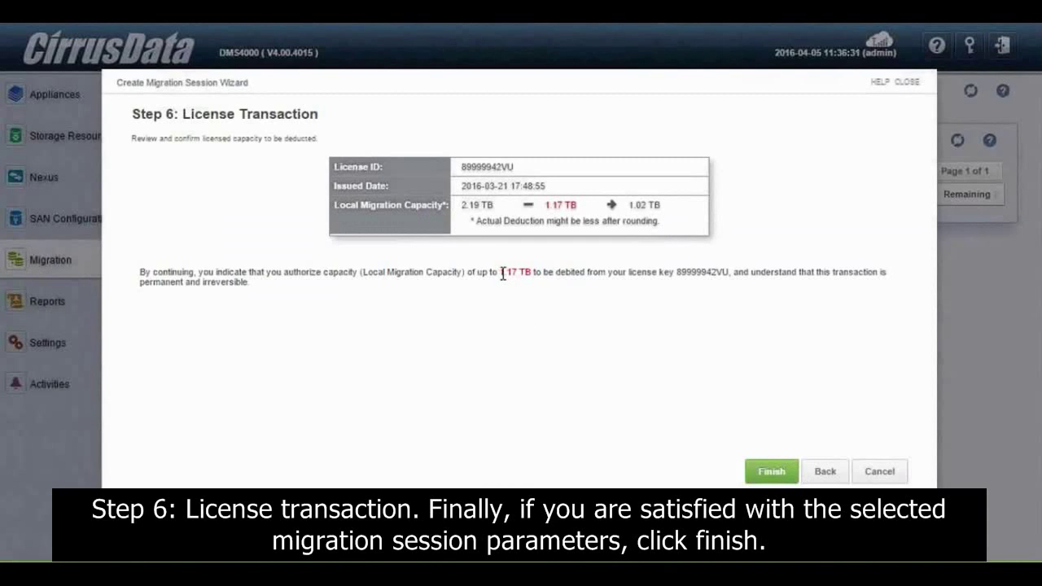
# Step: Review the licensed capacity to be deducted, finish creating the migration session, and acknowledge the LUN masking caution
pyautogui.moveTo(499, 273); pyautogui.dragTo(530, 272)
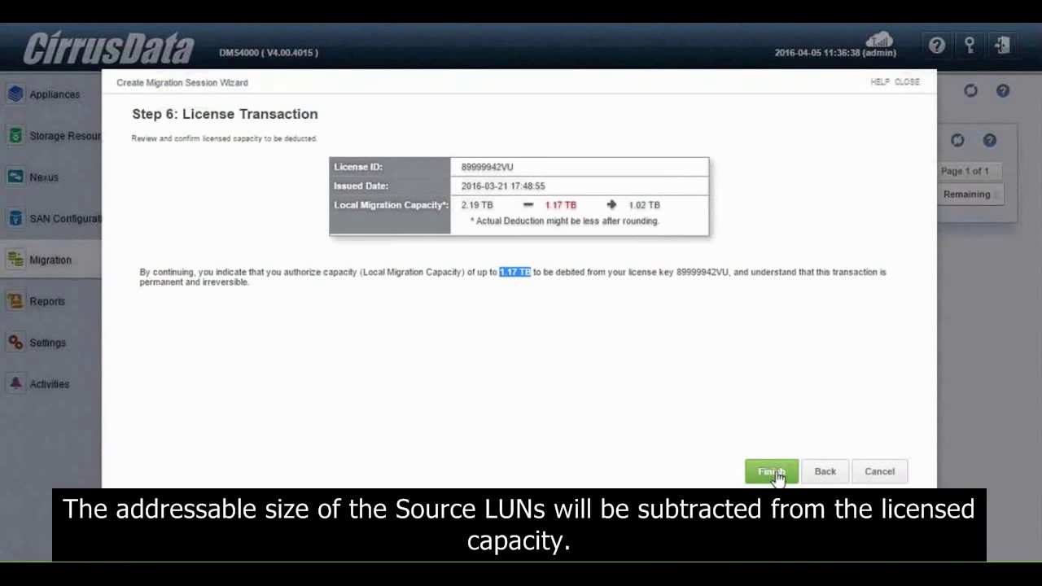
pyautogui.click(771, 472)
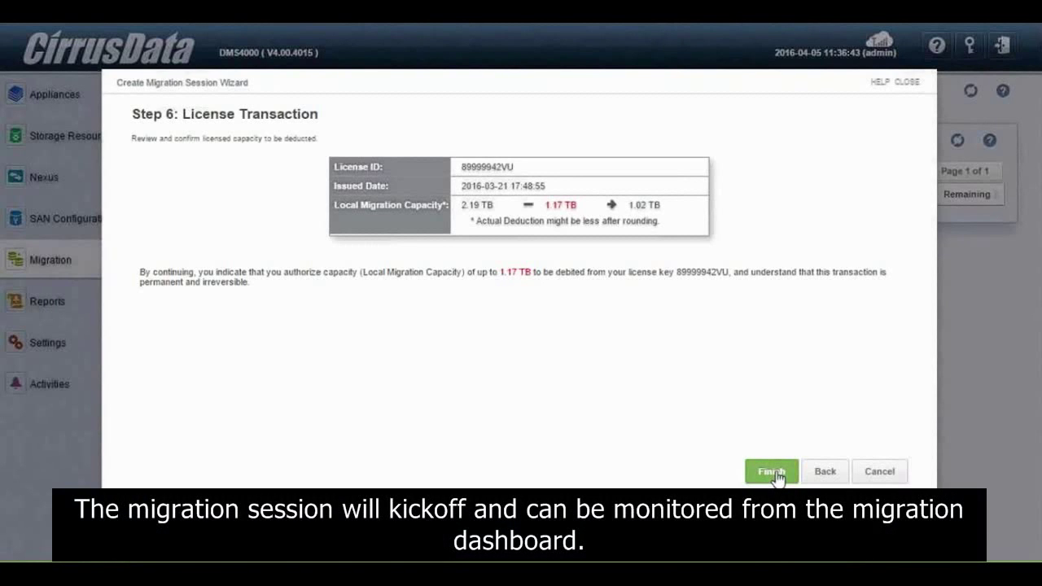
pyautogui.click(772, 472)
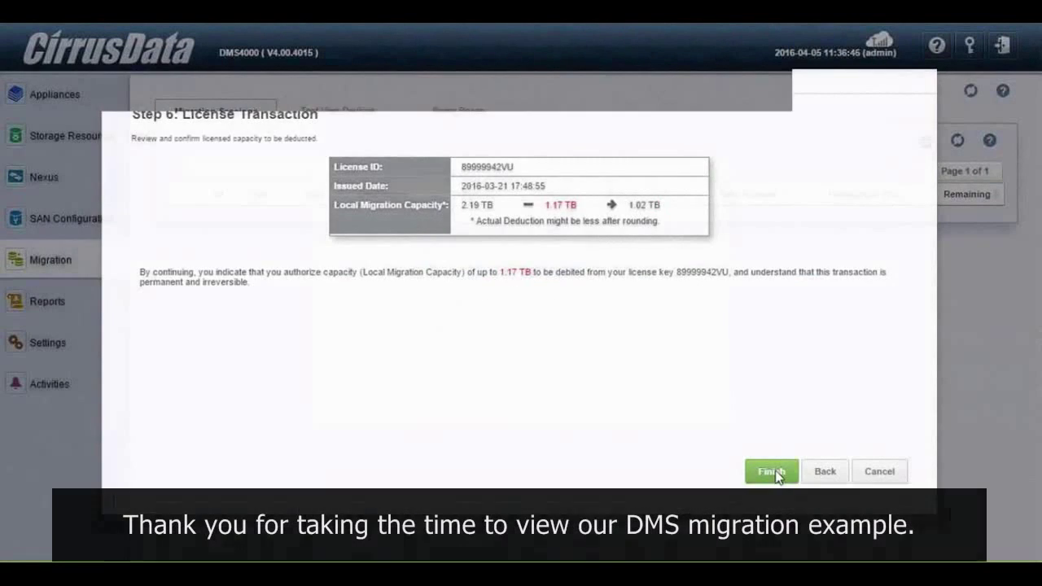
pyautogui.click(772, 472)
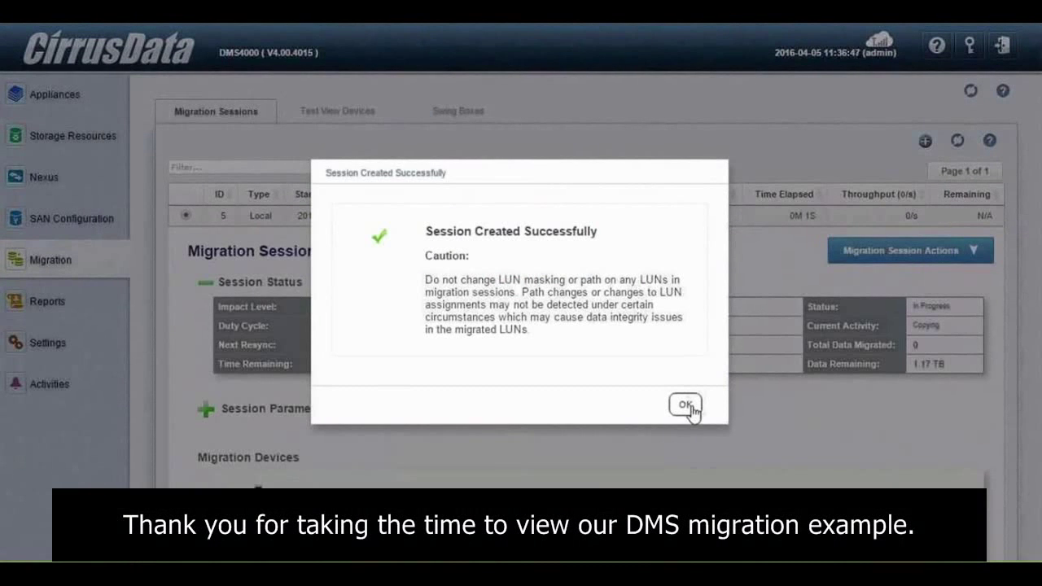
pyautogui.click(686, 406)
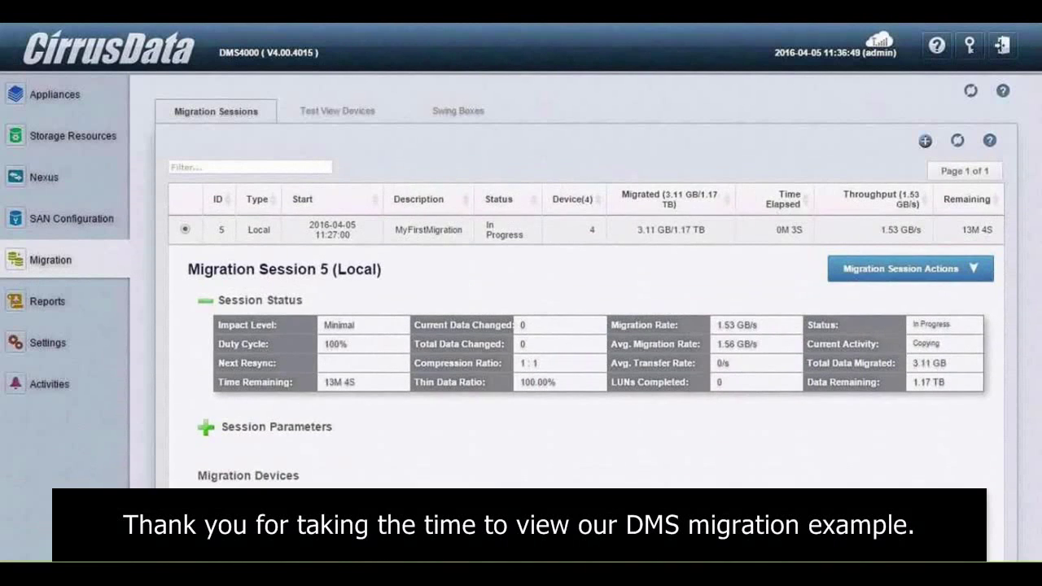